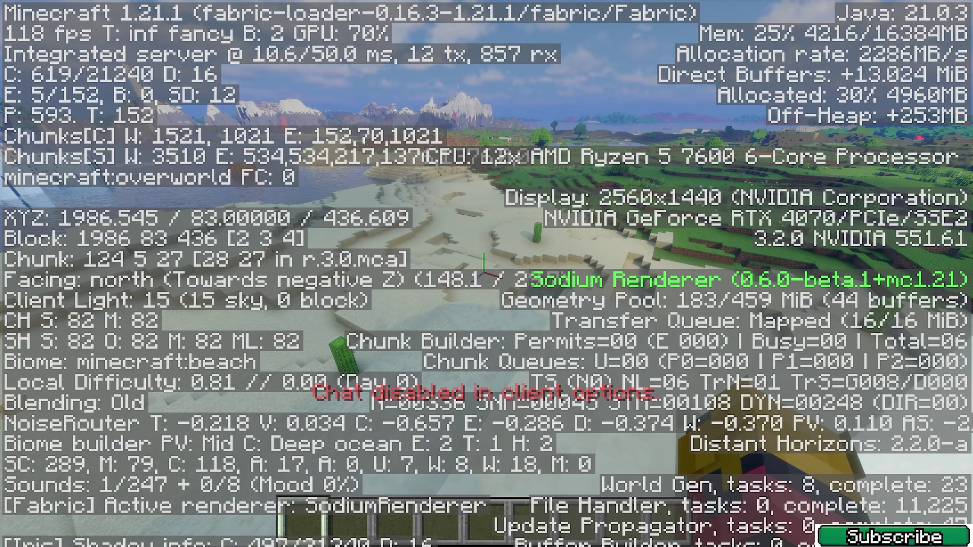
{"action": "key", "text": "F3"}
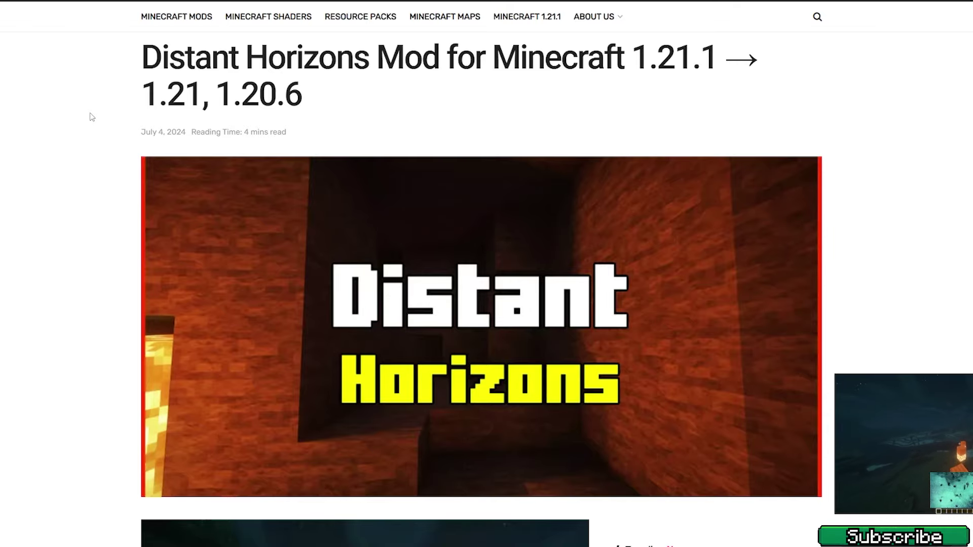
- Look through the Distant Horizons and Fabric guides for Minecraft 1.21.1, covering their download and installation sections
{"action": "scroll", "coordinate": [85, 111], "scroll_direction": "down", "scroll_amount": 10}
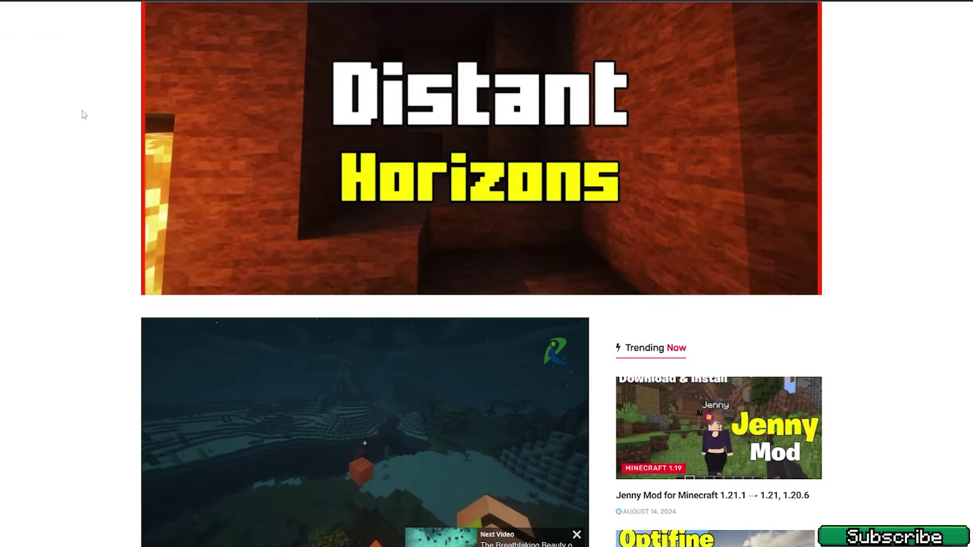
{"action": "scroll", "coordinate": [81, 111], "scroll_direction": "down", "scroll_amount": 9}
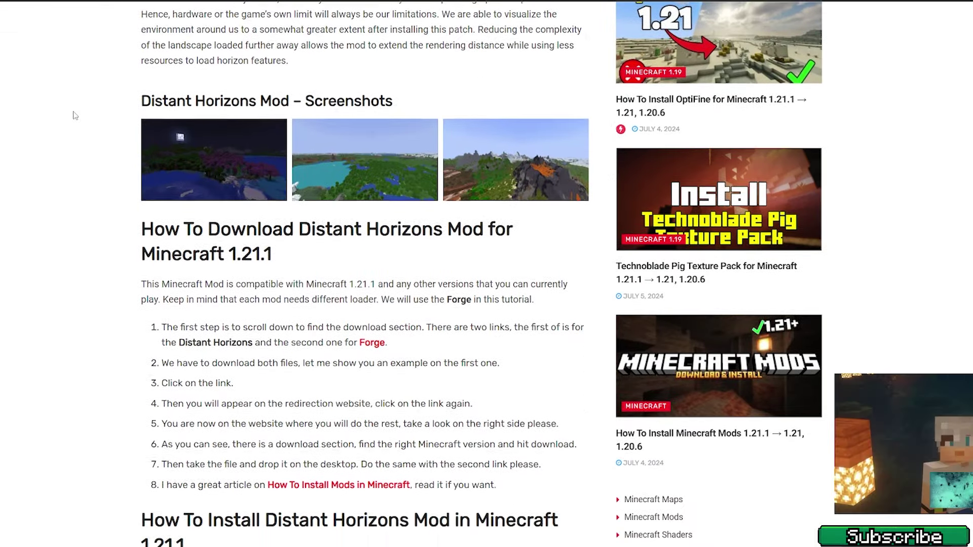
{"action": "scroll", "coordinate": [91, 117], "scroll_direction": "down", "scroll_amount": 2}
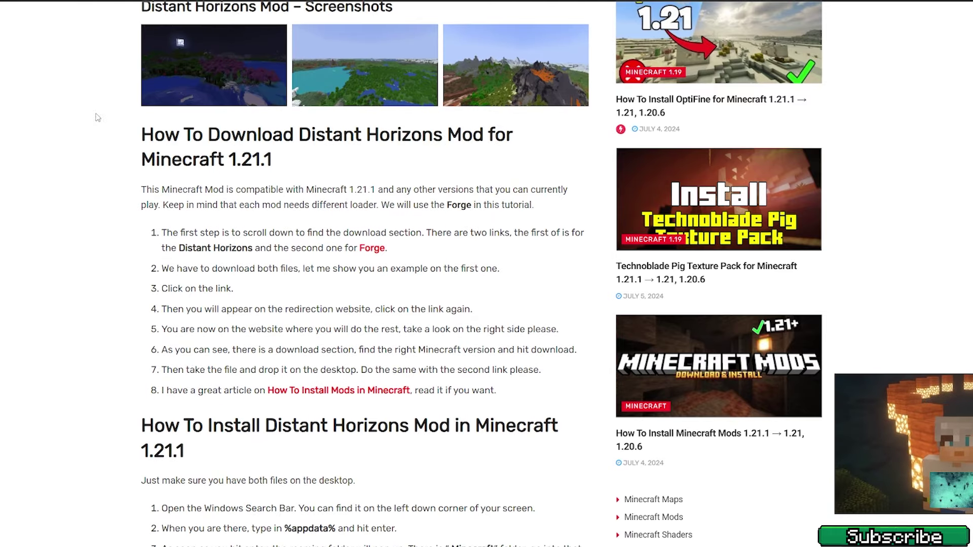
{"action": "scroll", "coordinate": [111, 112], "scroll_direction": "down", "scroll_amount": 4}
{"action": "scroll", "coordinate": [114, 117], "scroll_direction": "down", "scroll_amount": 2}
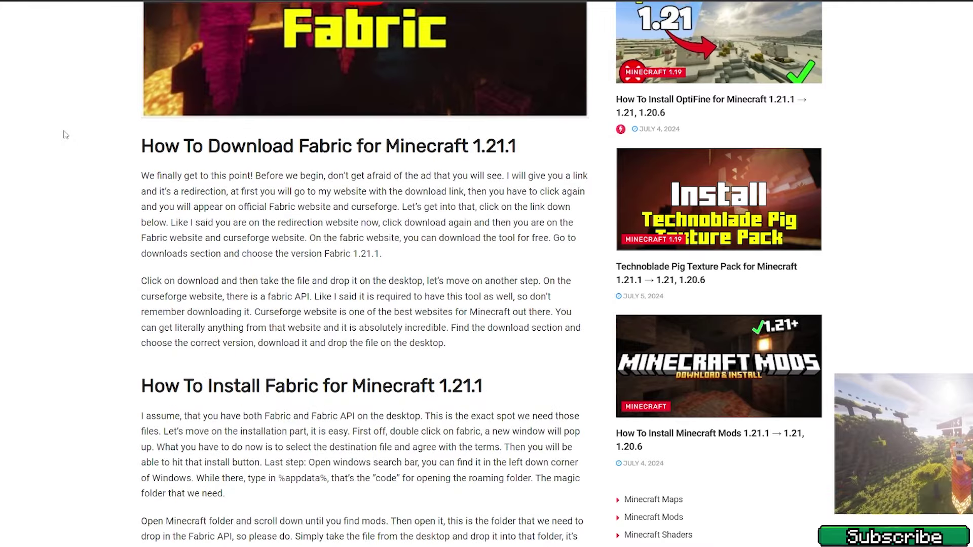
{"action": "scroll", "coordinate": [65, 135], "scroll_direction": "down", "scroll_amount": 8}
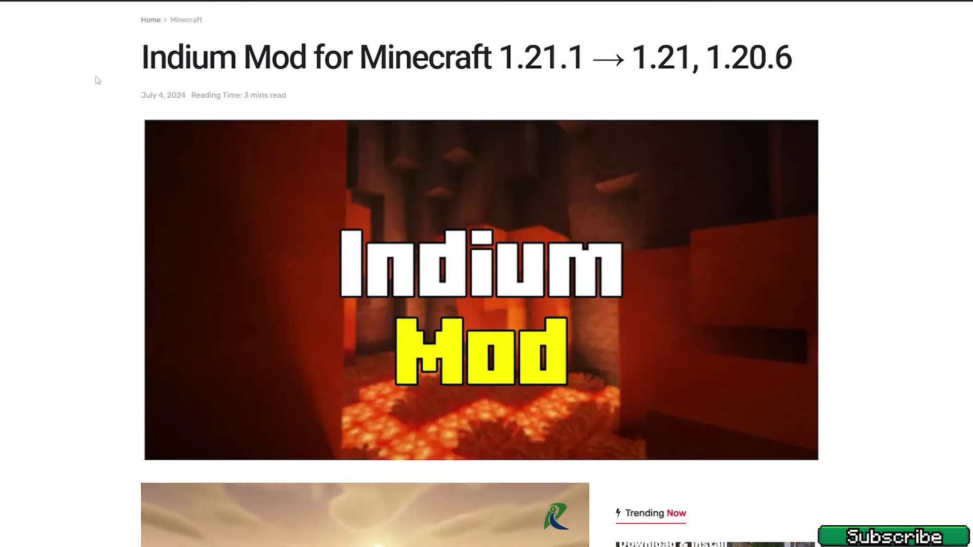
- Look through the Indium, Iris Shaders and Sodium guides for Minecraft 1.21.1, covering their features and download instructions
{"action": "scroll", "coordinate": [96, 83], "scroll_direction": "down", "scroll_amount": 12}
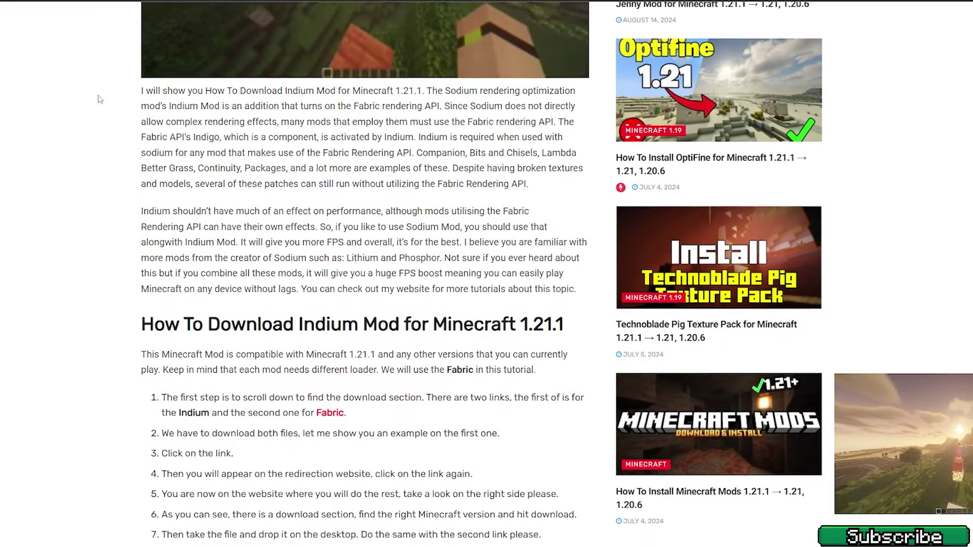
{"action": "scroll", "coordinate": [101, 101], "scroll_direction": "down", "scroll_amount": 10}
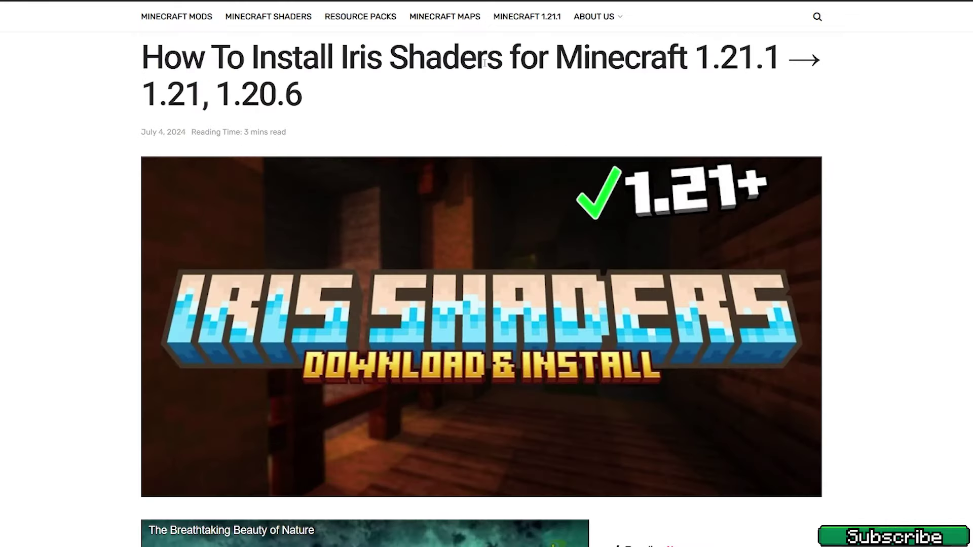
{"action": "scroll", "coordinate": [86, 131], "scroll_direction": "down", "scroll_amount": 18}
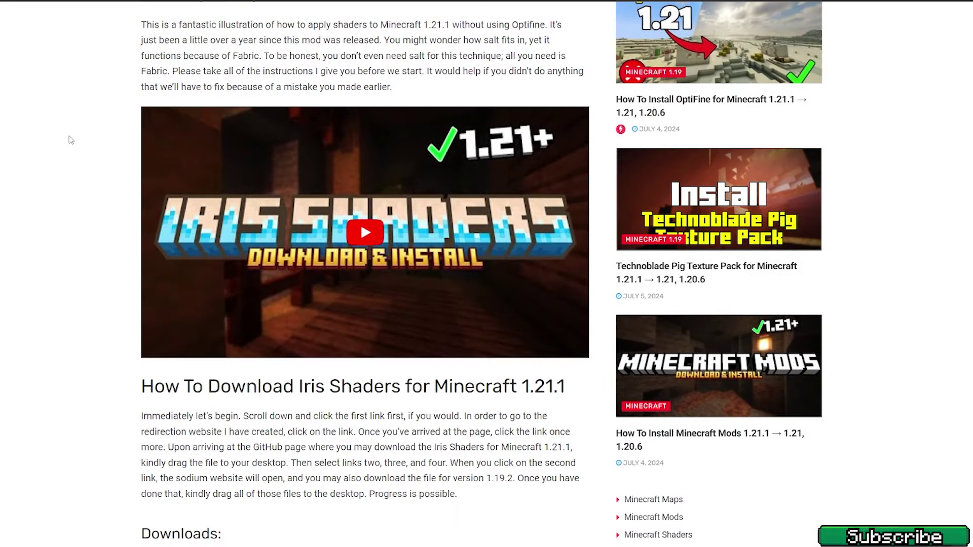
{"action": "scroll", "coordinate": [72, 142], "scroll_direction": "down", "scroll_amount": 4}
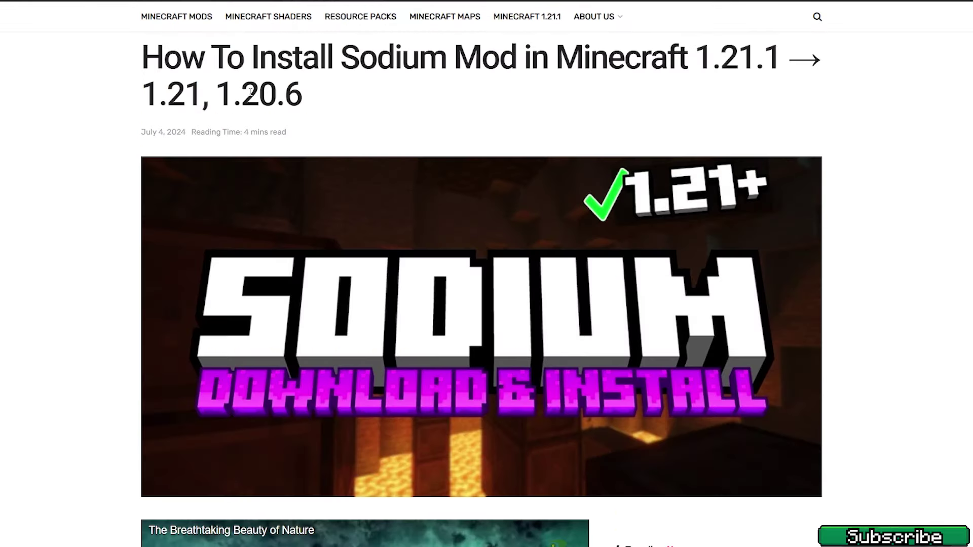
{"action": "scroll", "coordinate": [68, 112], "scroll_direction": "down", "scroll_amount": 13}
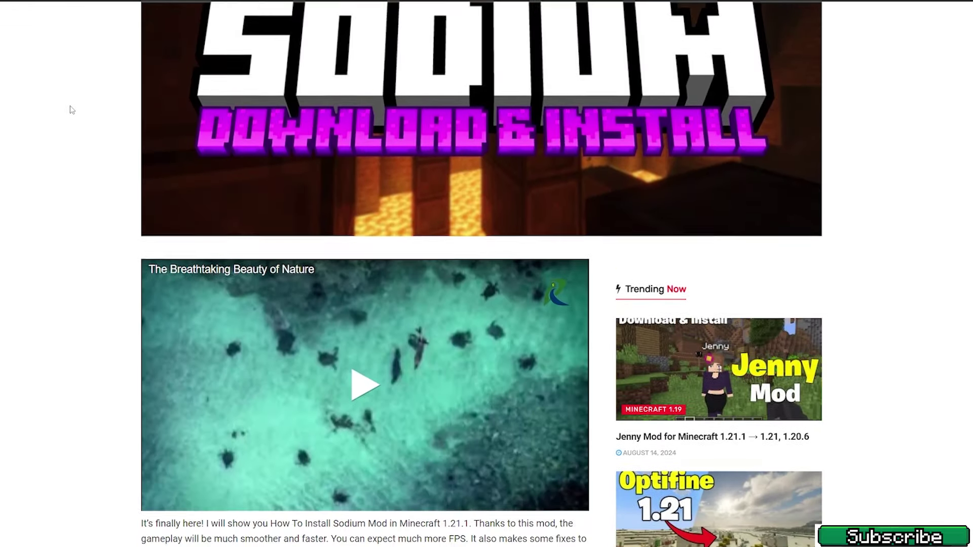
{"action": "scroll", "coordinate": [60, 108], "scroll_direction": "down", "scroll_amount": 10}
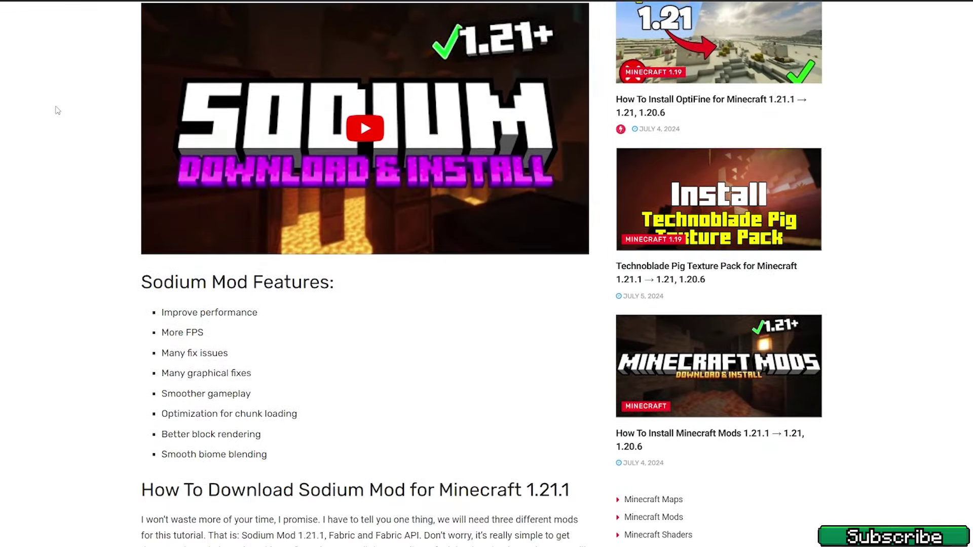
{"action": "scroll", "coordinate": [55, 111], "scroll_direction": "down", "scroll_amount": 5}
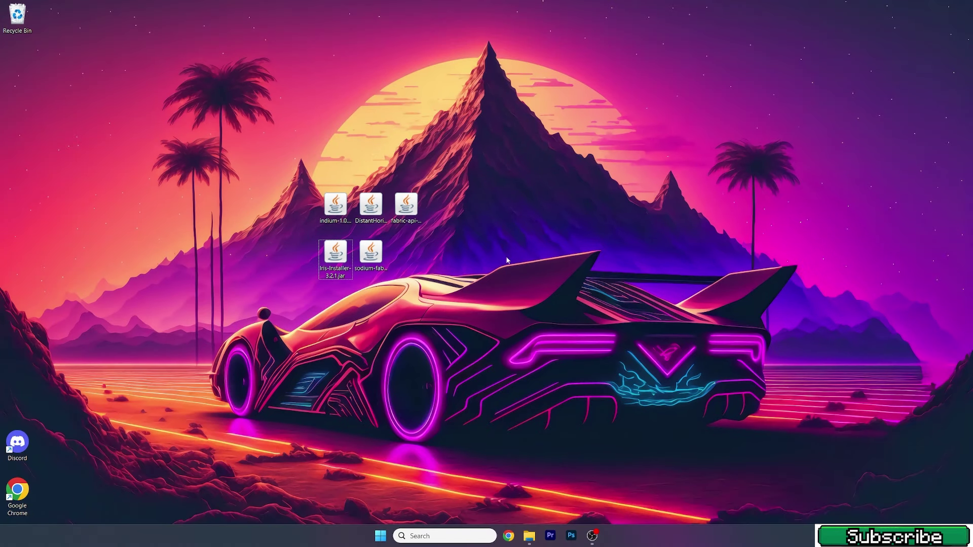
- Open the mods folder inside .minecraft by way of %appdata%, keeping the mod files on the desktop visible beside it
{"action": "left_click", "coordinate": [423, 535]}
{"action": "type", "text": "%appdata%"}
{"action": "key", "text": "Return"}
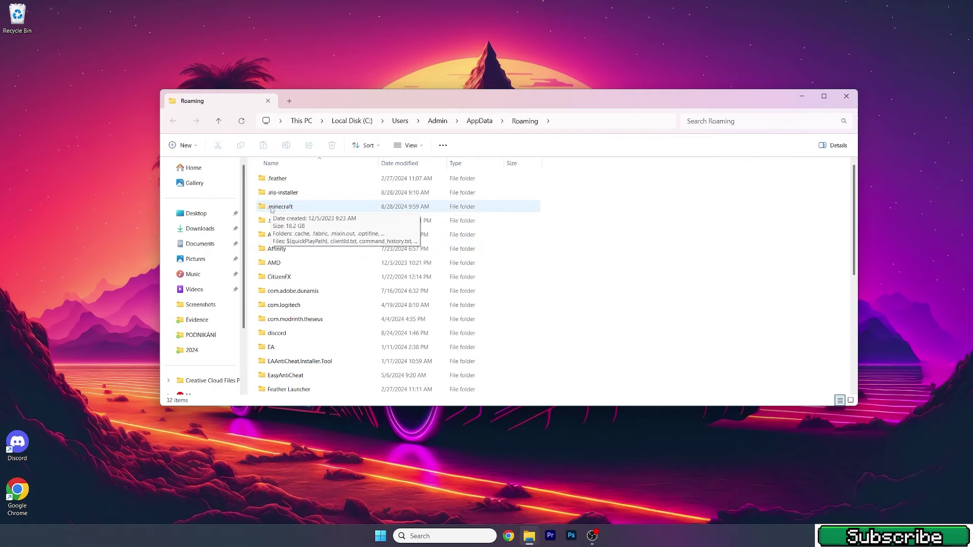
{"action": "double_click", "coordinate": [271, 208]}
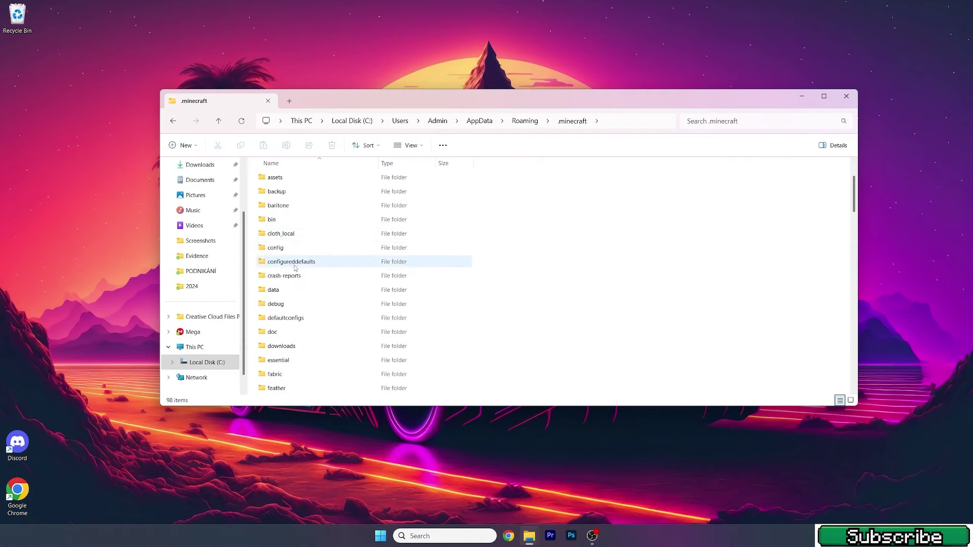
{"action": "left_click", "coordinate": [295, 269]}
{"action": "key", "text": "m"}
{"action": "left_click_drag", "start_coordinate": [340, 105], "coordinate": [642, 127]}
{"action": "key", "text": "Down"}
{"action": "key", "text": "Return"}
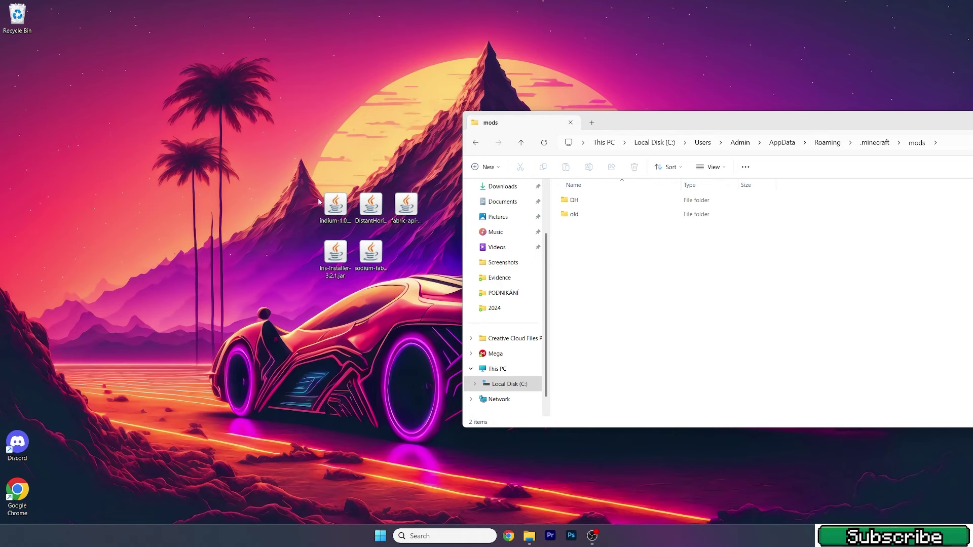
- Move the Indium, Distant Horizons, Fabric API and Sodium jar files from the desktop into the mods folder
{"action": "left_click_drag", "start_coordinate": [334, 205], "coordinate": [615, 252]}
{"action": "left_click_drag", "start_coordinate": [371, 205], "coordinate": [664, 296]}
{"action": "left_click_drag", "start_coordinate": [406, 205], "coordinate": [628, 315]}
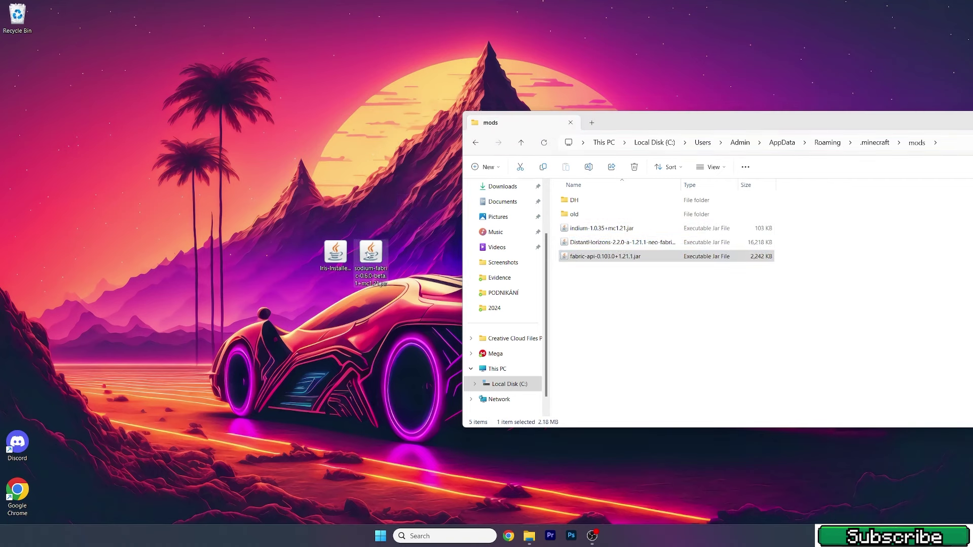
{"action": "left_click_drag", "start_coordinate": [371, 256], "coordinate": [641, 309]}
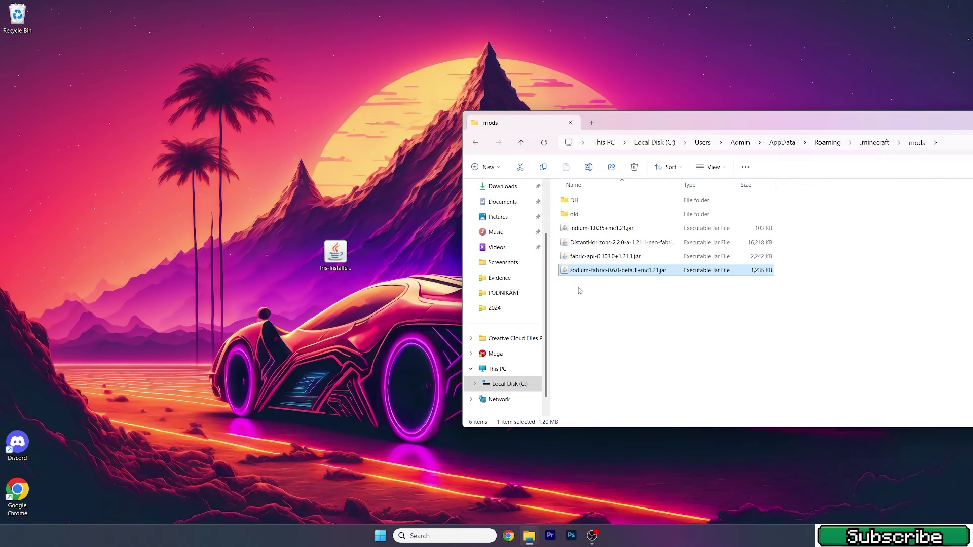
- Install Iris + Fabric for version 1.21.1 with the Iris installer, accepting the existing mods folder, and discard the installer file in the Recycle Bin
{"action": "left_click_drag", "start_coordinate": [335, 252], "coordinate": [222, 207]}
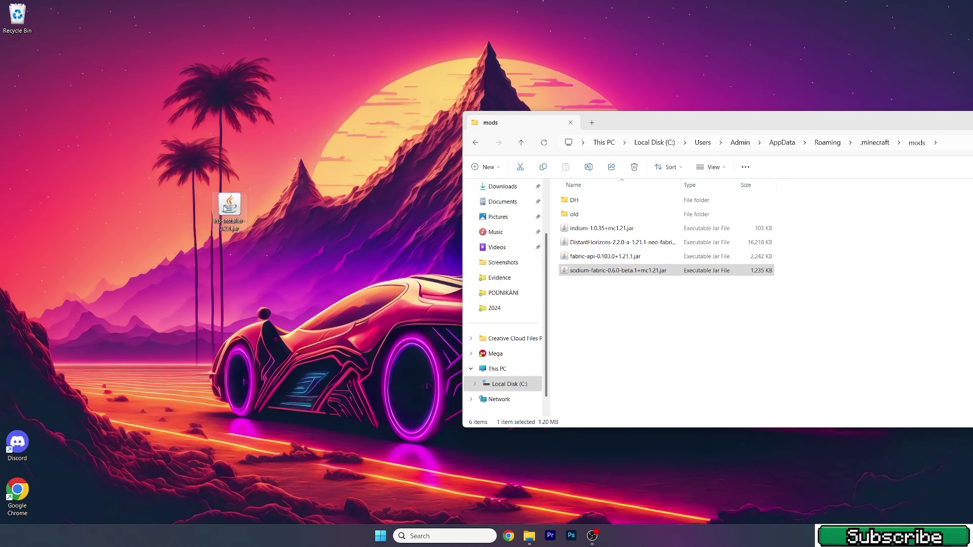
{"action": "double_click", "coordinate": [227, 207]}
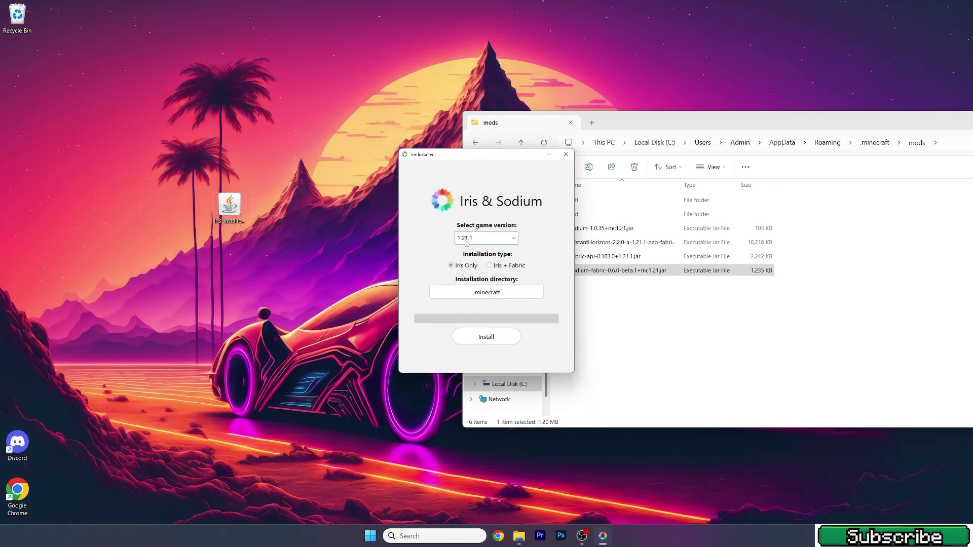
{"action": "left_click", "coordinate": [466, 243]}
{"action": "left_click", "coordinate": [470, 247]}
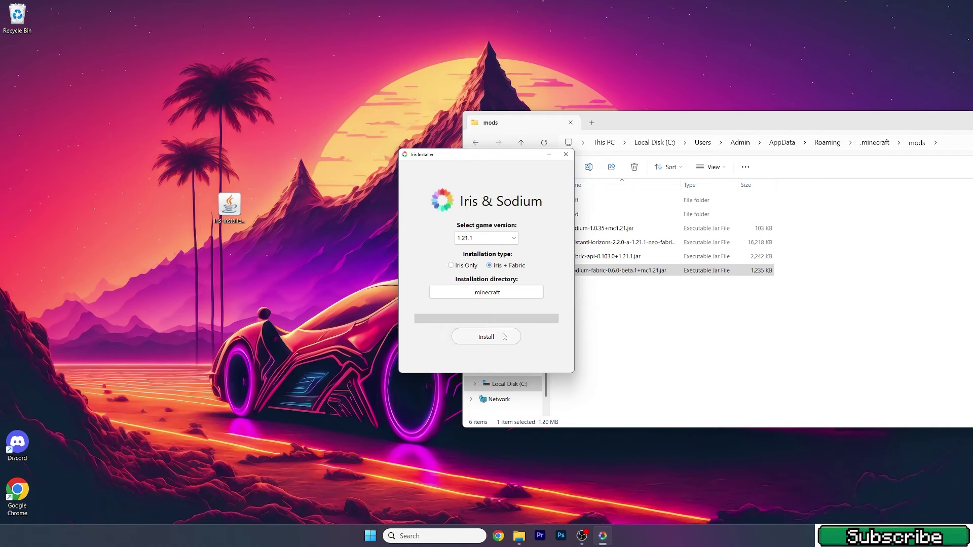
{"action": "left_click", "coordinate": [486, 337]}
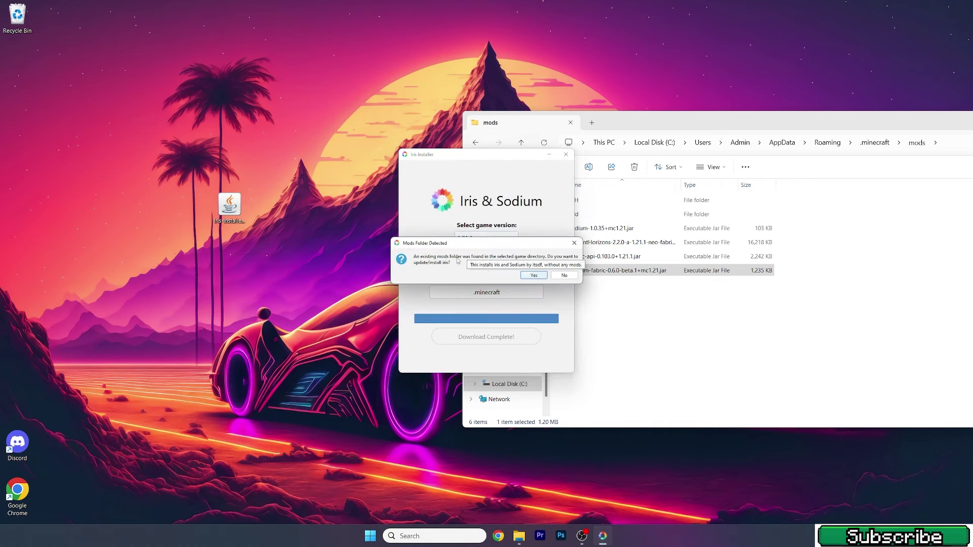
{"action": "left_click", "coordinate": [533, 275]}
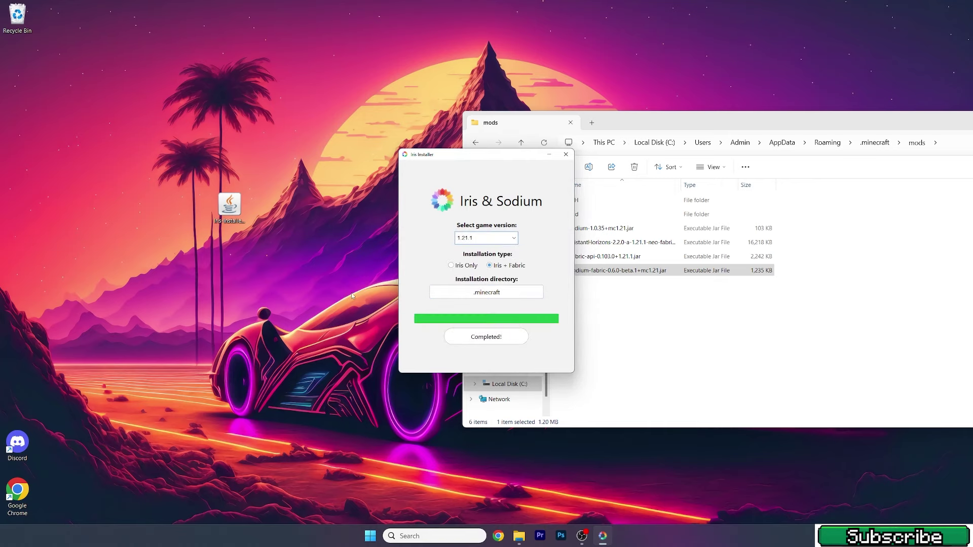
{"action": "left_click", "coordinate": [565, 154]}
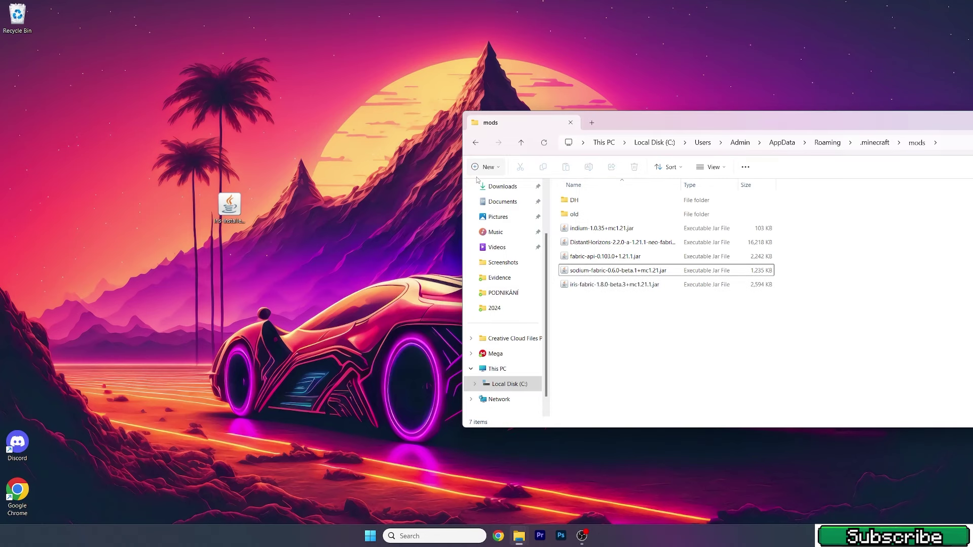
{"action": "left_click_drag", "start_coordinate": [229, 208], "coordinate": [17, 18]}
{"action": "left_click_drag", "start_coordinate": [679, 120], "coordinate": [404, 84]}
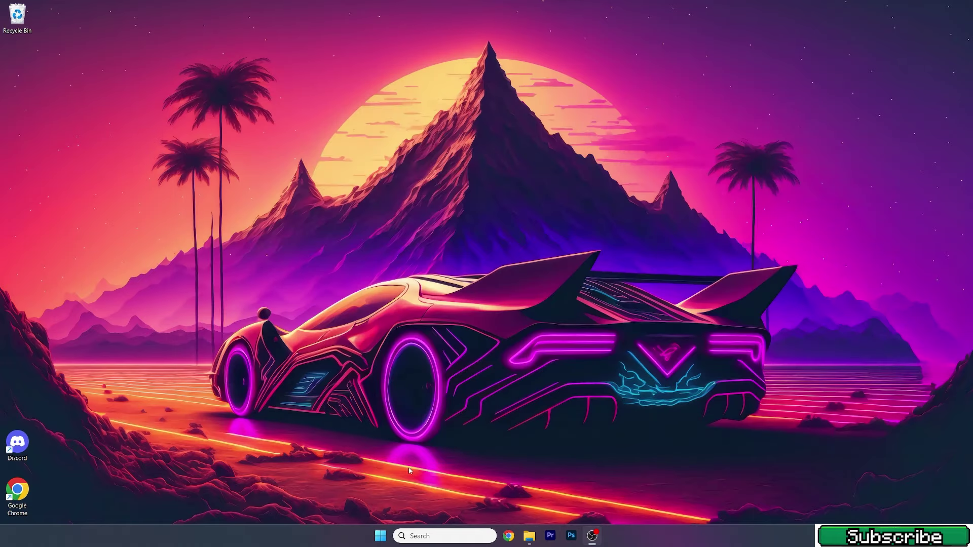
- Open the Minecraft Launcher and choose the Fabric Loader 1.21.1 installation for Java Edition
{"action": "left_click", "coordinate": [380, 536]}
{"action": "left_click", "coordinate": [506, 259]}
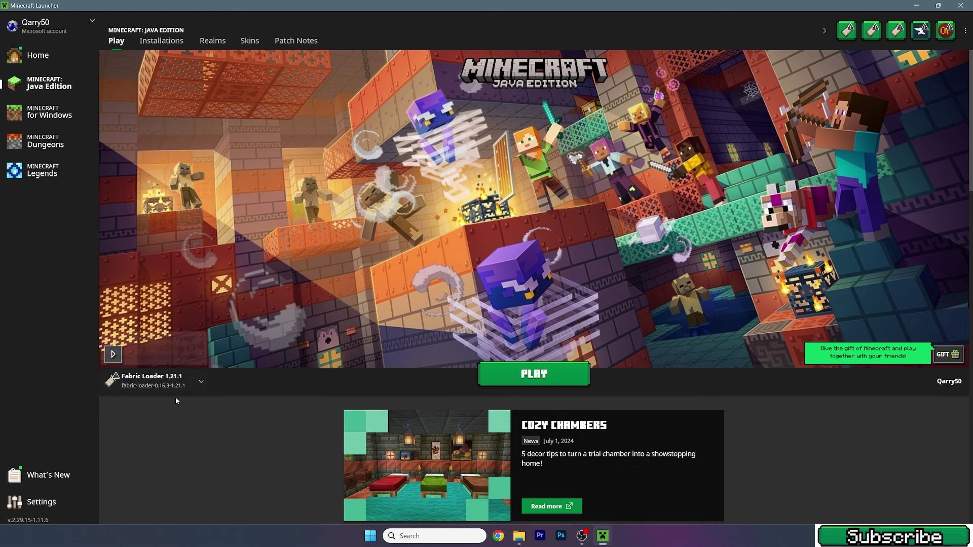
{"action": "left_click", "coordinate": [152, 381]}
{"action": "left_click", "coordinate": [131, 398]}
{"action": "mouse_move", "coordinate": [135, 383]}
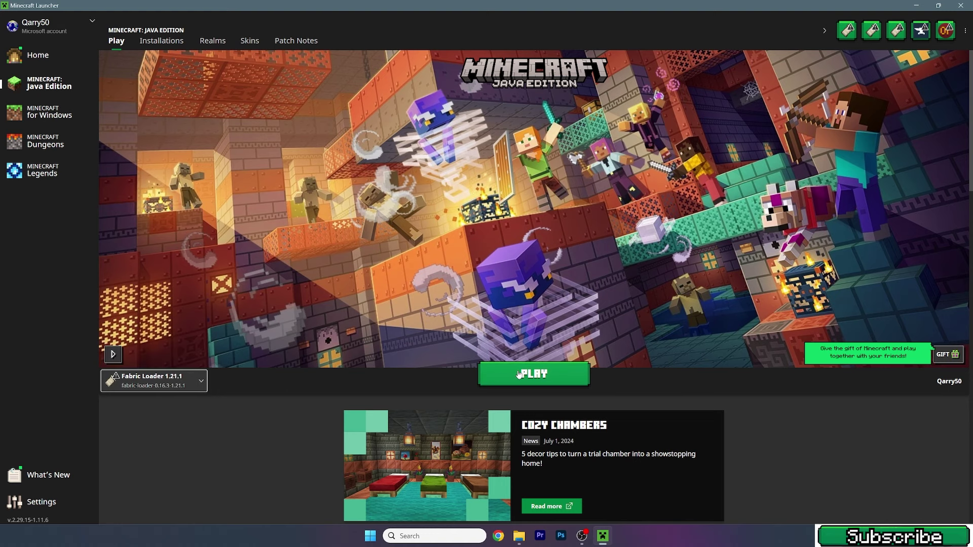
- Set the memory allocation in the Fabric Loader 1.21.1 installation's JVM arguments to -Xmx16G and save the installation
{"action": "left_click", "coordinate": [165, 46]}
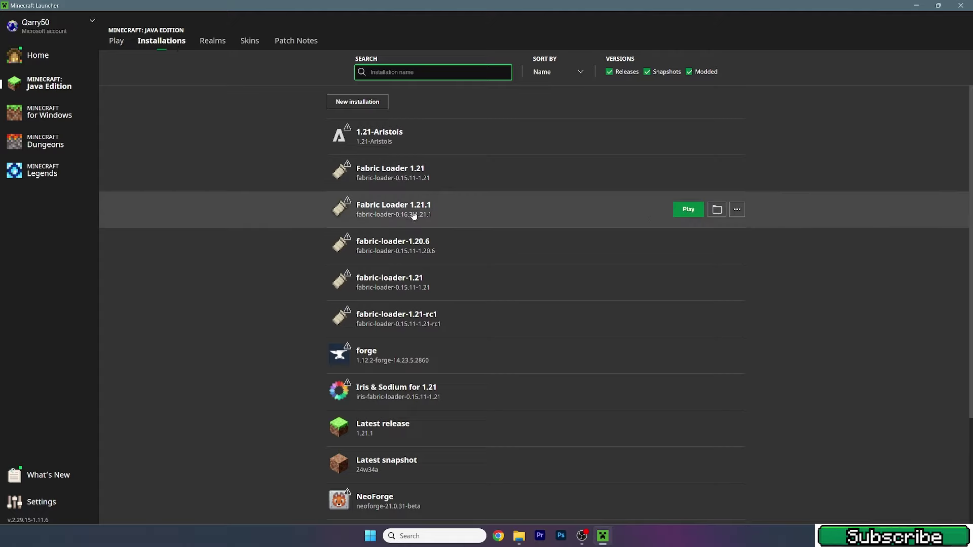
{"action": "left_click", "coordinate": [736, 211]}
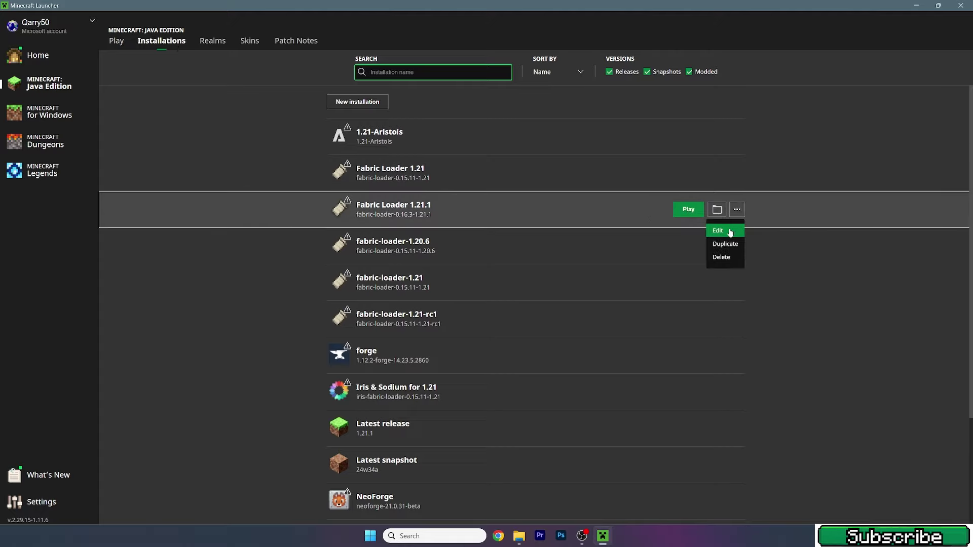
{"action": "left_click", "coordinate": [728, 232]}
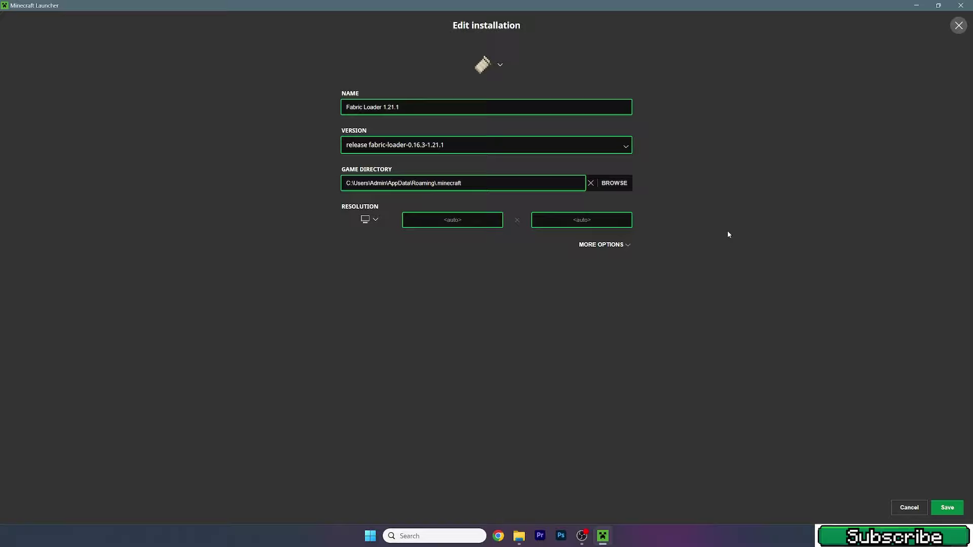
{"action": "left_click", "coordinate": [592, 247]}
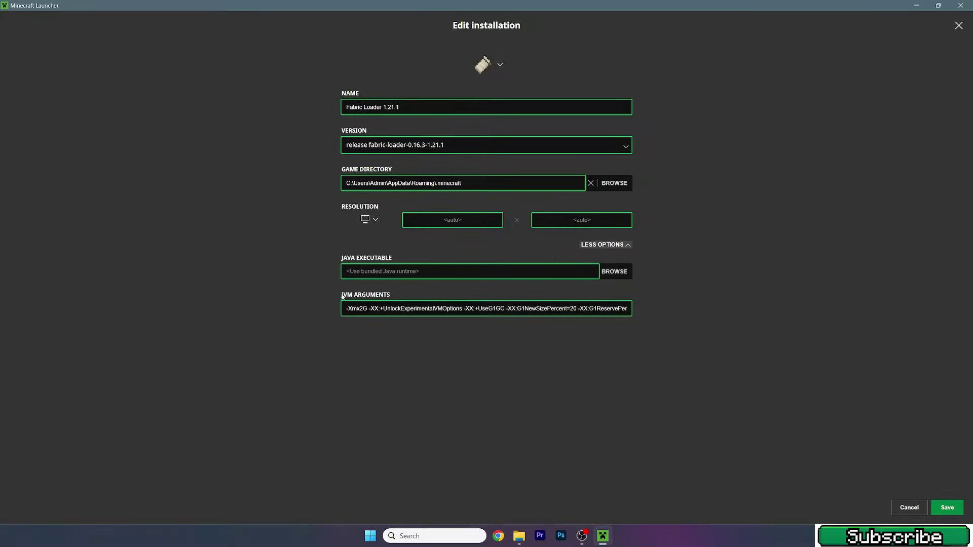
{"action": "left_click", "coordinate": [362, 307]}
{"action": "key", "text": "BackSpace"}
{"action": "type", "text": "16"}
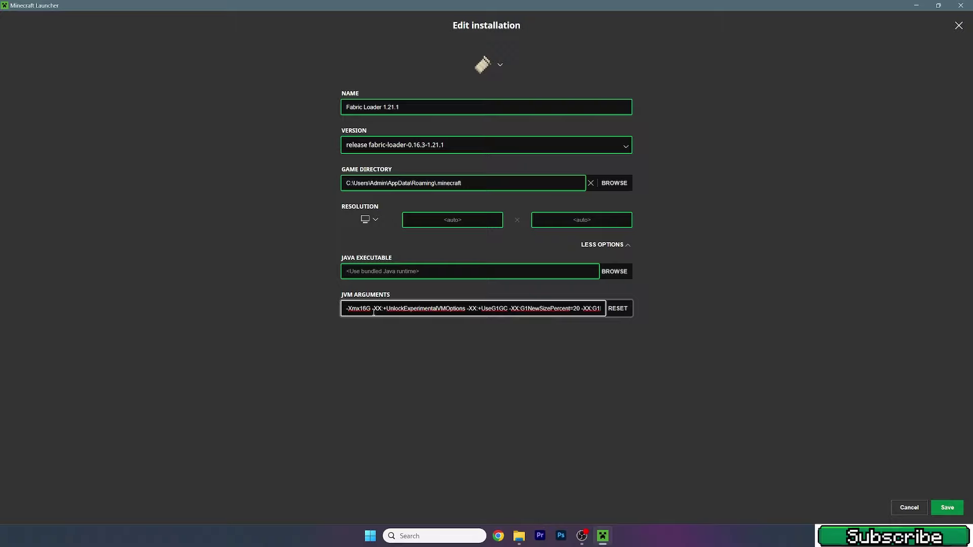
{"action": "left_click", "coordinate": [946, 509]}
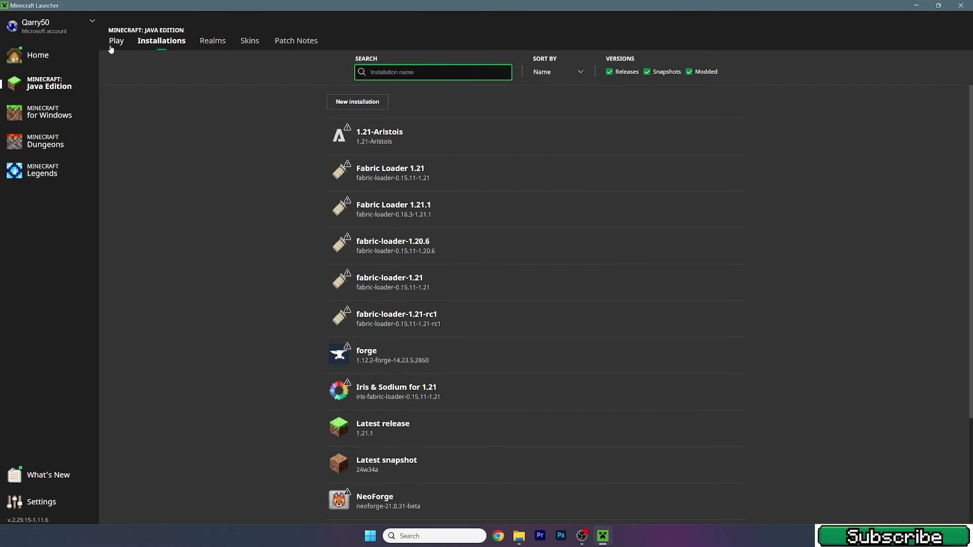
- Launch Minecraft with the Fabric Loader 1.21.1 installation
{"action": "left_click", "coordinate": [116, 42]}
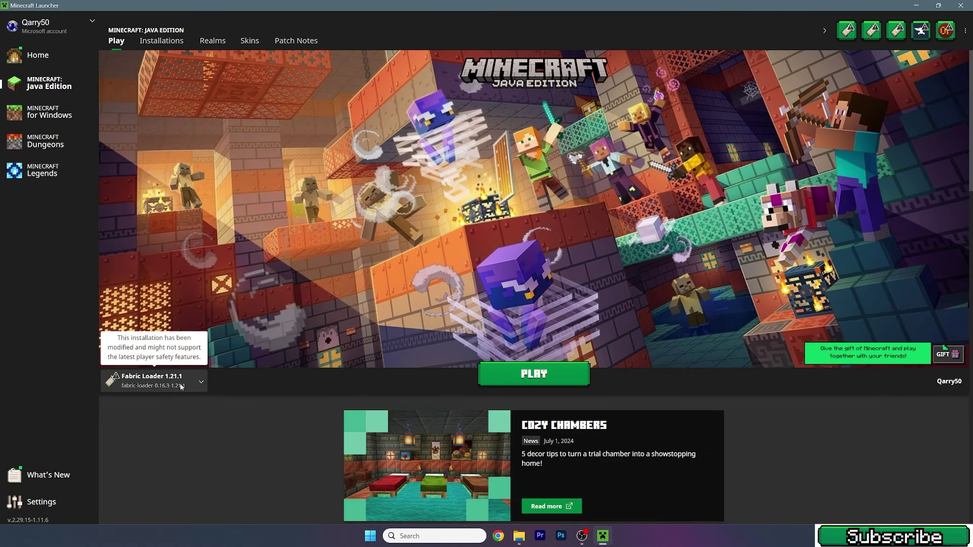
{"action": "left_click", "coordinate": [522, 379]}
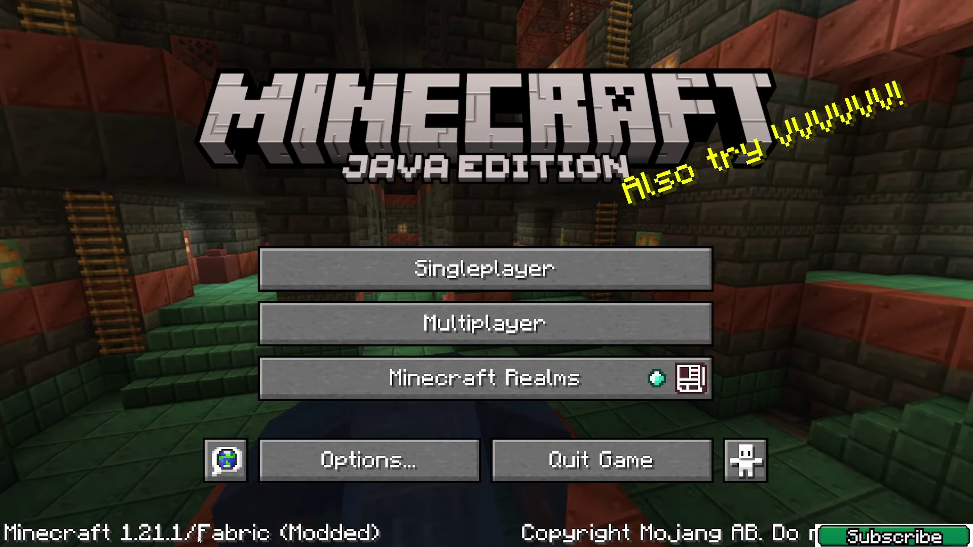
- Load the singleplayer world and open the Distant Horizons config from the in-game options
{"action": "left_click", "coordinate": [413, 271]}
{"action": "double_click", "coordinate": [369, 147]}
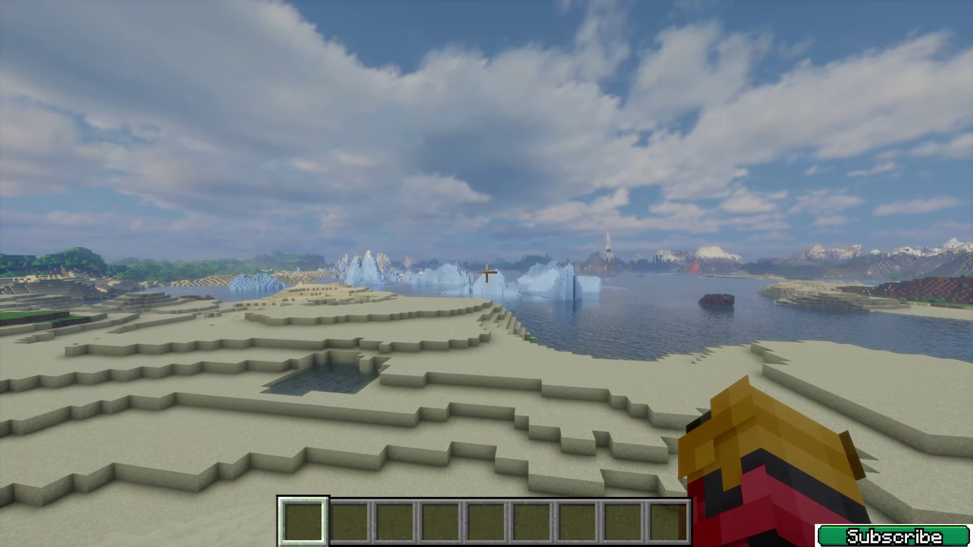
{"action": "key", "text": "Escape"}
{"action": "left_click", "coordinate": [446, 337]}
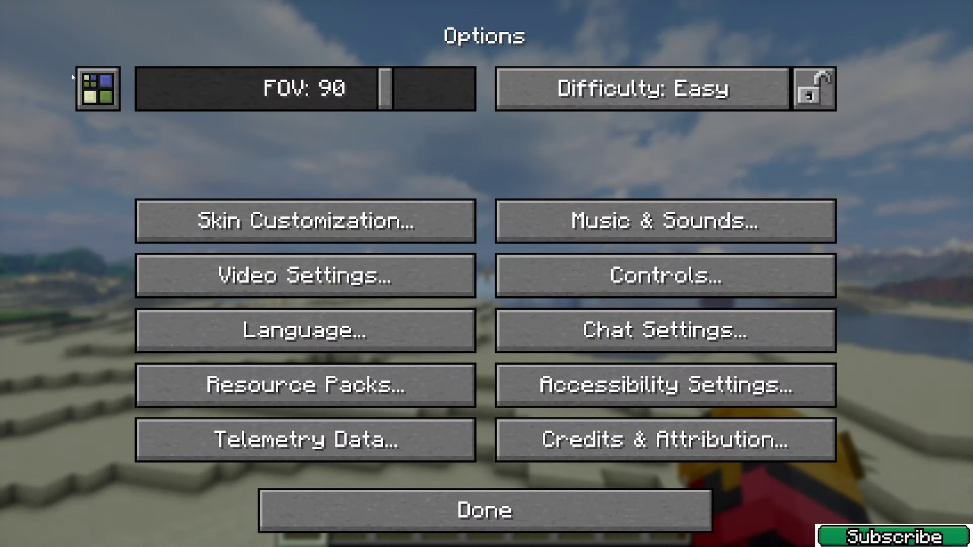
{"action": "left_click", "coordinate": [91, 88]}
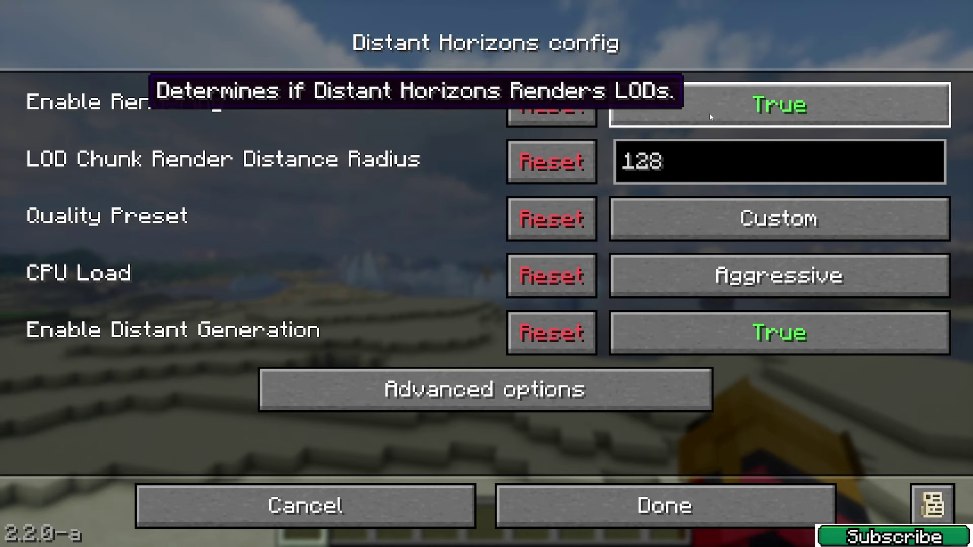
- Set the LOD Chunk Render Distance Radius to 512, save the Distant Horizons config and leave the options
{"action": "left_click", "coordinate": [671, 178]}
{"action": "key", "text": "BackSpace"}
{"action": "key", "text": "BackSpace"}
{"action": "key", "text": "BackSpace"}
{"action": "type", "text": "512"}
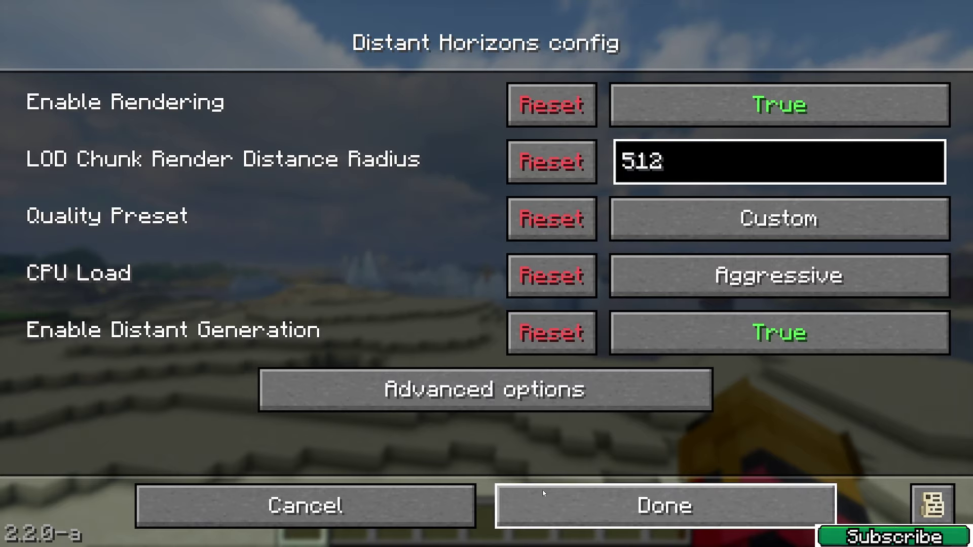
{"action": "left_click", "coordinate": [704, 509]}
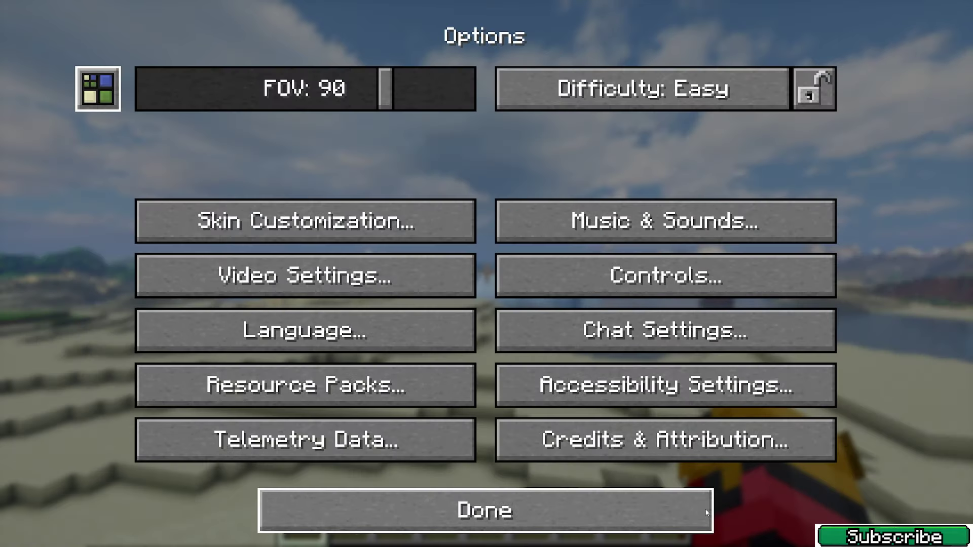
{"action": "left_click", "coordinate": [704, 509]}
- Reopen the Distant Horizons config to check the LOD render distance radius, and return to the world
{"action": "key", "text": "Escape"}
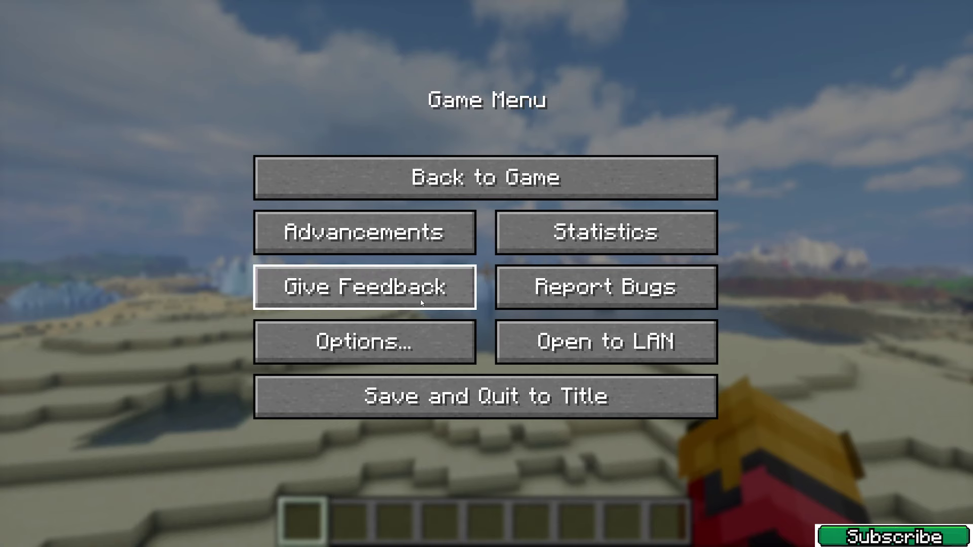
{"action": "left_click", "coordinate": [363, 341]}
{"action": "left_click", "coordinate": [96, 88]}
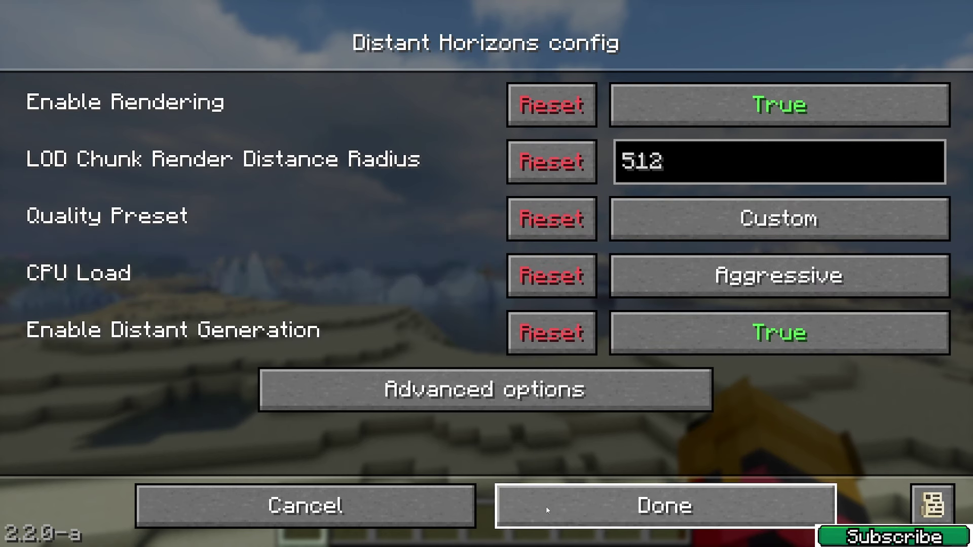
{"action": "left_click", "coordinate": [545, 507]}
{"action": "left_click", "coordinate": [546, 507]}
{"action": "key", "text": "Escape"}
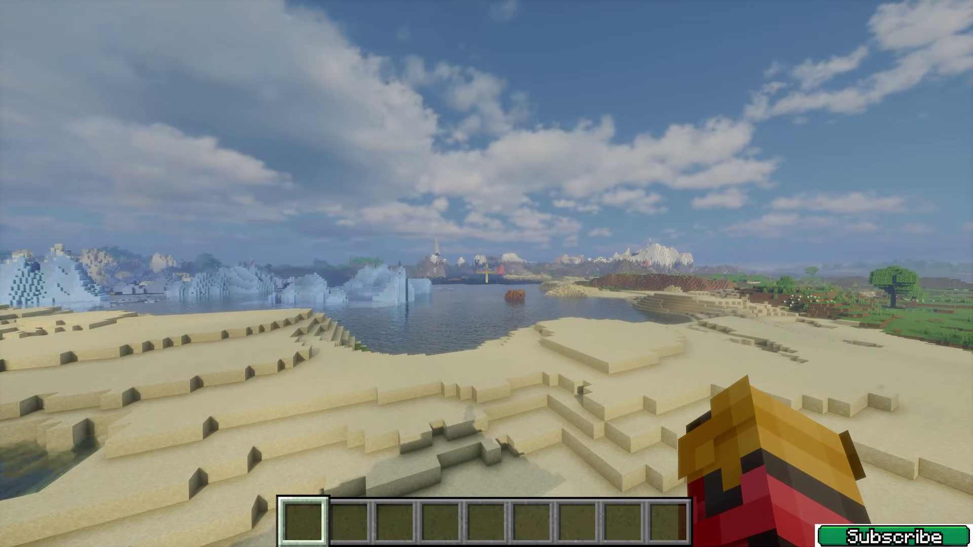
- Look at the shader packs page within the video settings and return to the world
{"action": "key", "text": "Escape"}
{"action": "left_click", "coordinate": [404, 349]}
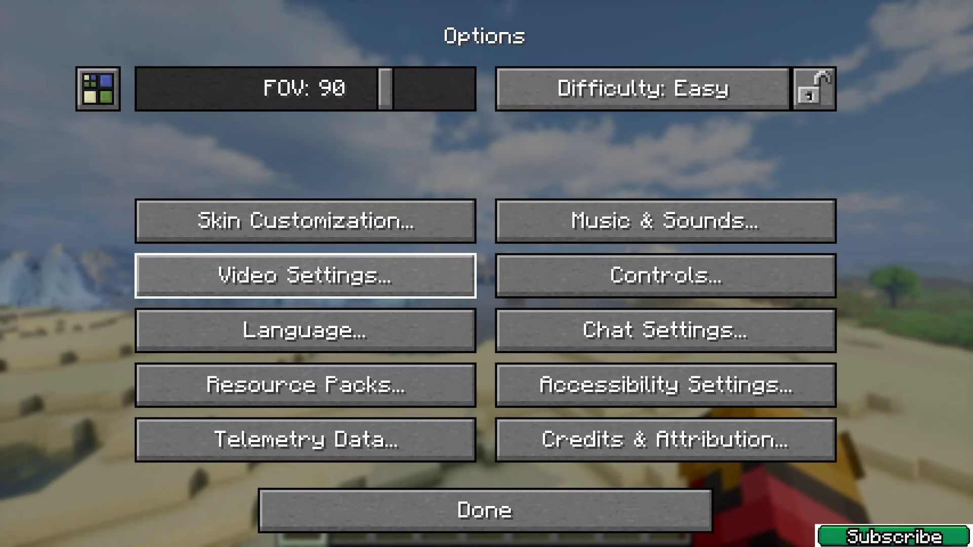
{"action": "left_click", "coordinate": [310, 280]}
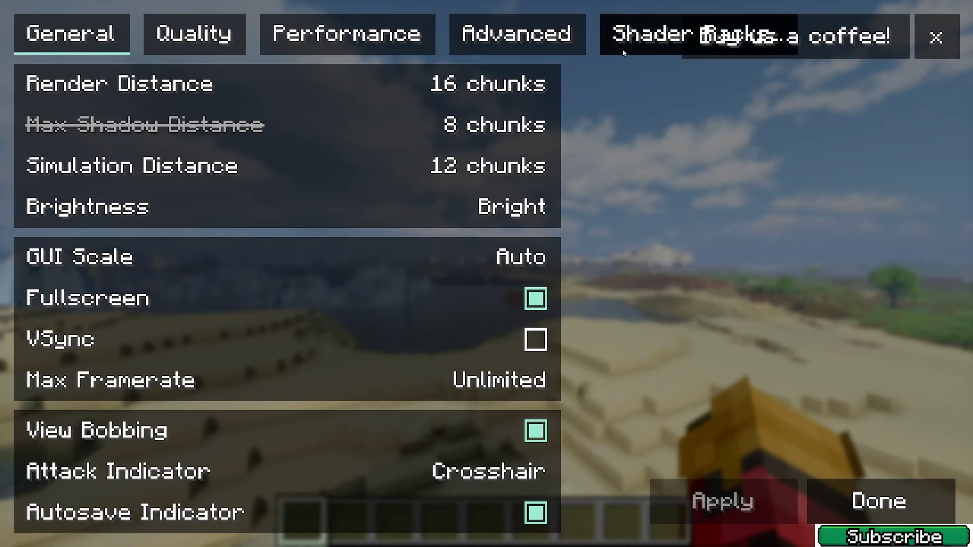
{"action": "left_click", "coordinate": [626, 51]}
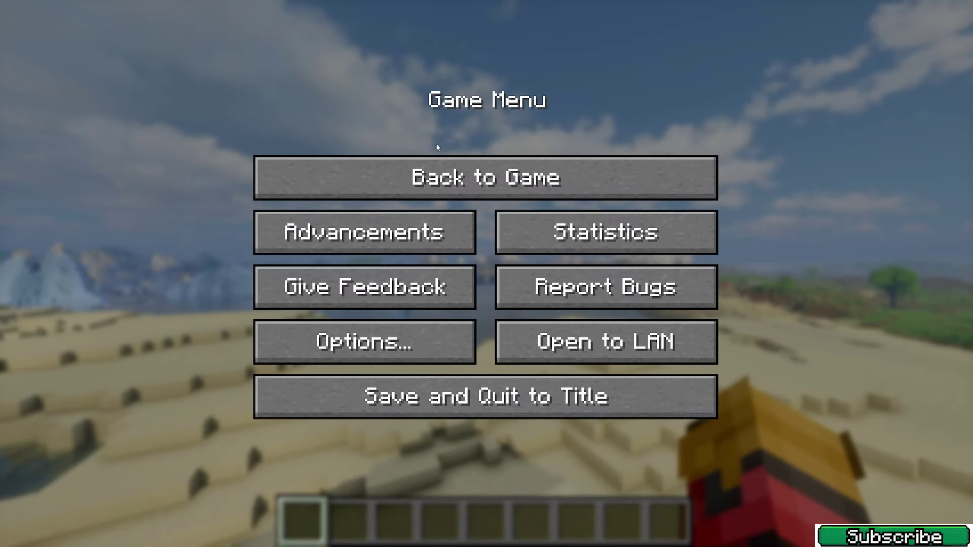
{"action": "key", "text": "Escape"}
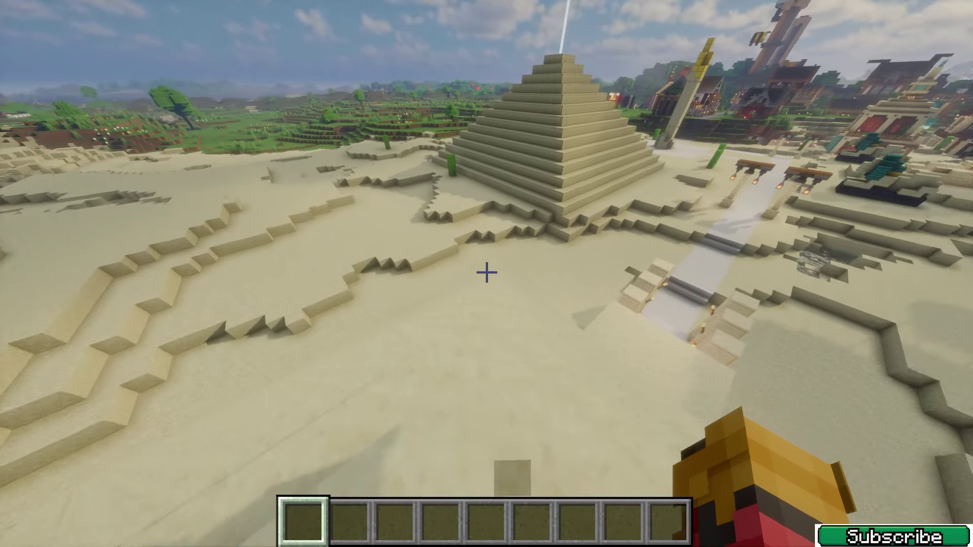
- Walk forward past the sandstone pyramid toward the distant buildings to examine the rendered landscape
{"action": "key", "text": "w"}
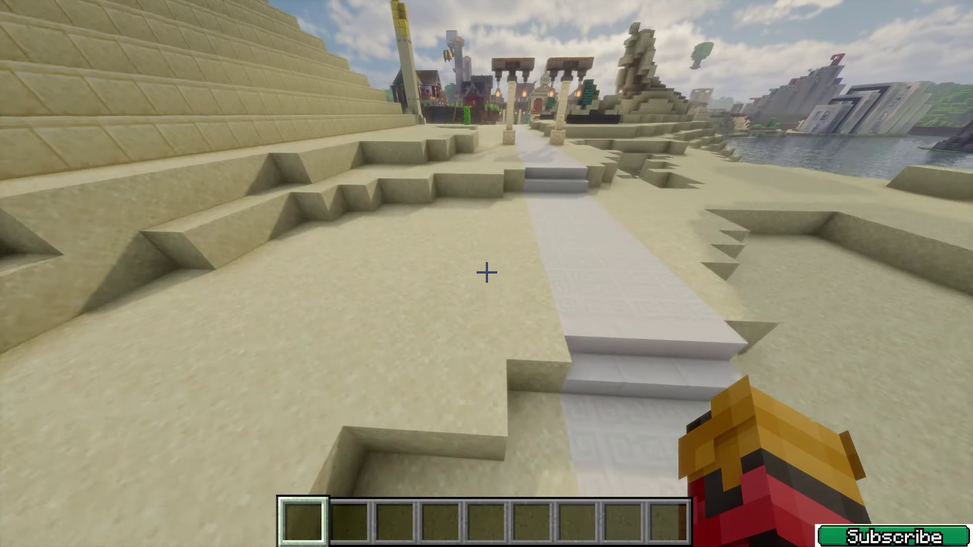
{"action": "key", "text": "w"}
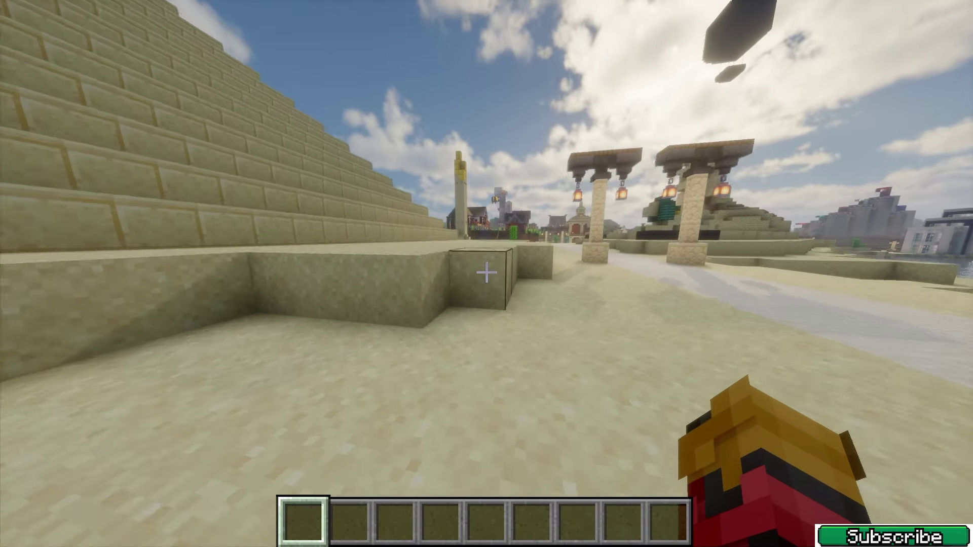
{"action": "key", "text": "w"}
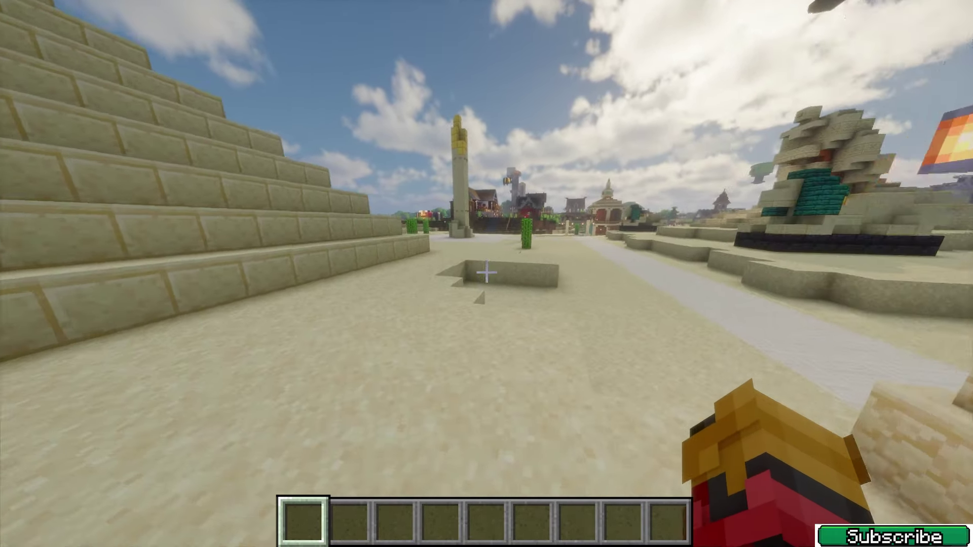